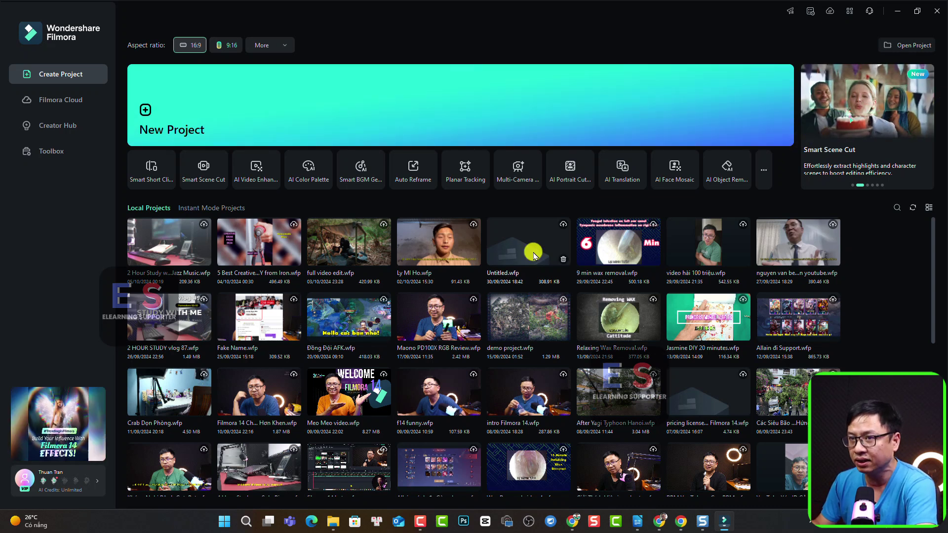
Step: Look through the saved local projects, view the Instant Mode projects, and return to the local projects
{"action": "scroll", "coordinate": [506, 306], "scroll_direction": "down", "scroll_amount": 5}
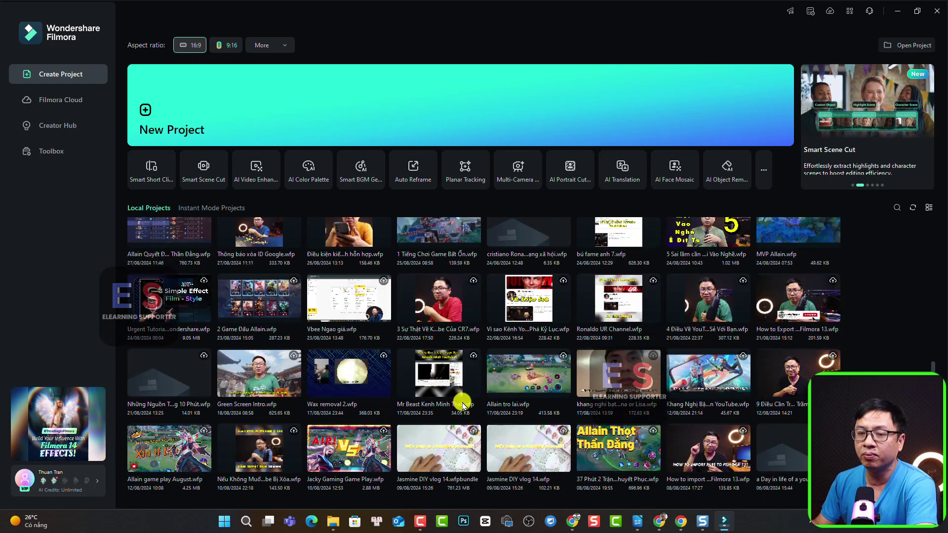
{"action": "scroll", "coordinate": [460, 404], "scroll_direction": "up", "scroll_amount": 1}
{"action": "scroll", "coordinate": [461, 404], "scroll_direction": "up", "scroll_amount": 5}
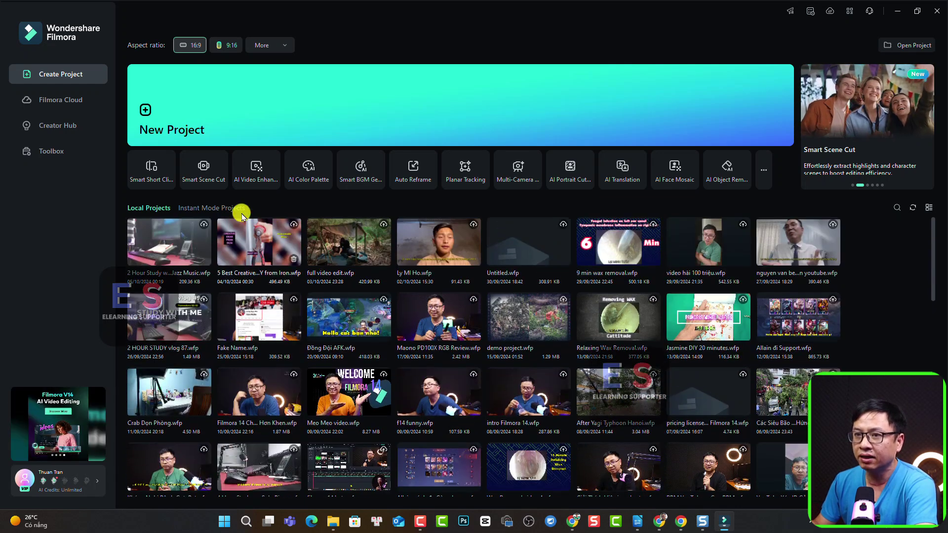
{"action": "left_click", "coordinate": [221, 209]}
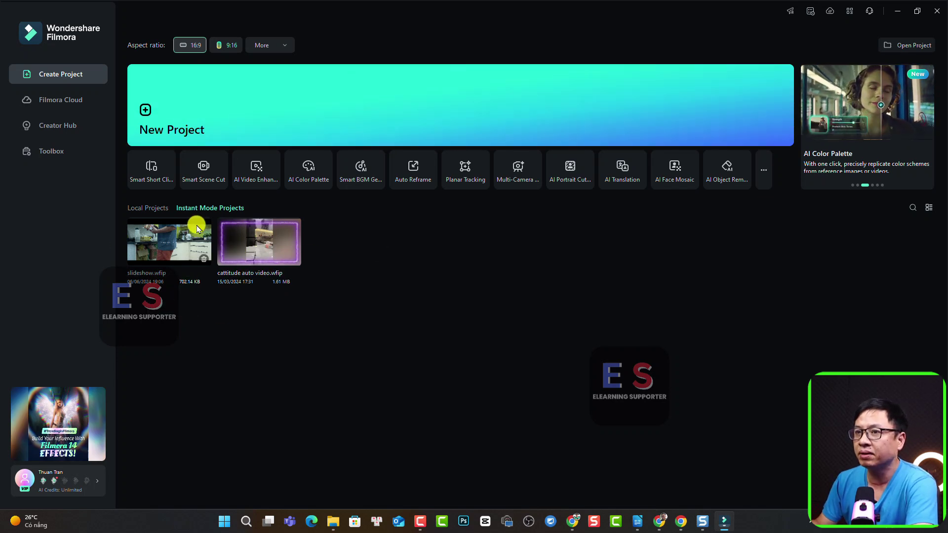
{"action": "left_click", "coordinate": [149, 209]}
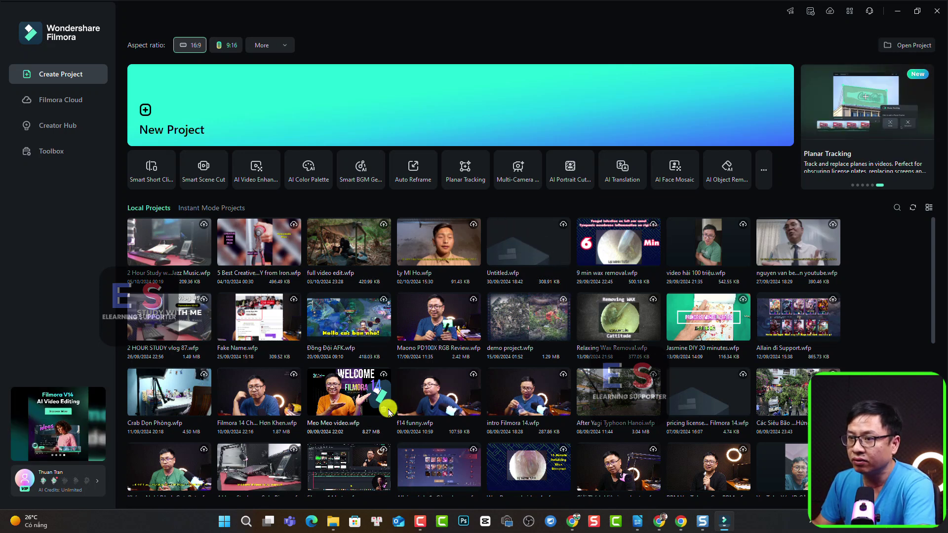
Step: Open the project "Filmora 14 Chê Nhiều Hơn Khen" and ignore its missing media files
{"action": "key", "text": "alt+F4"}
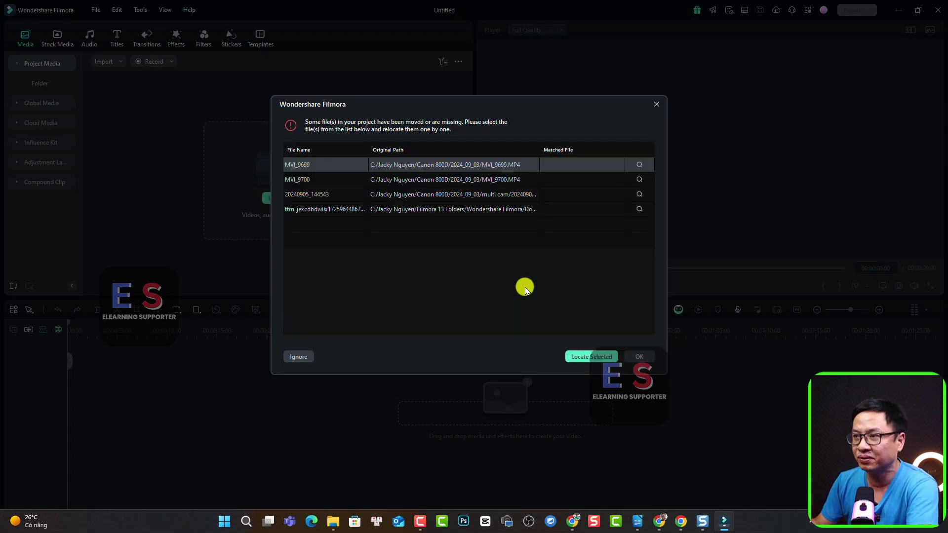
{"action": "left_click", "coordinate": [299, 357]}
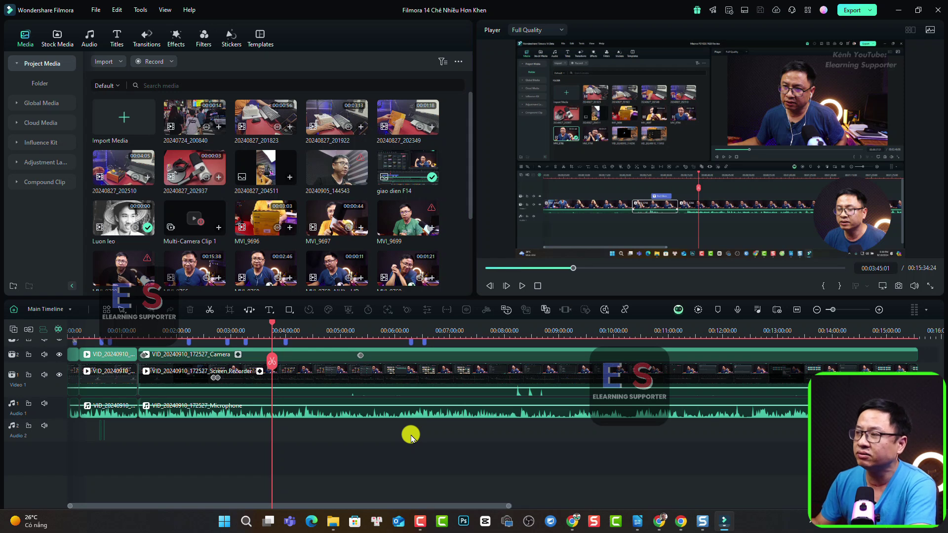
{"action": "scroll", "coordinate": [489, 406], "scroll_direction": "up", "scroll_amount": 2}
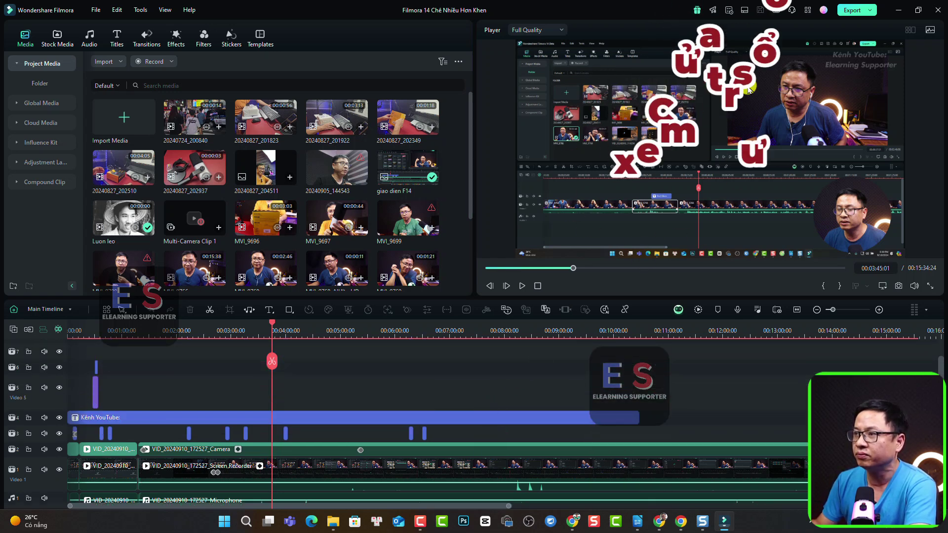
{"action": "mouse_move", "coordinate": [696, 11]}
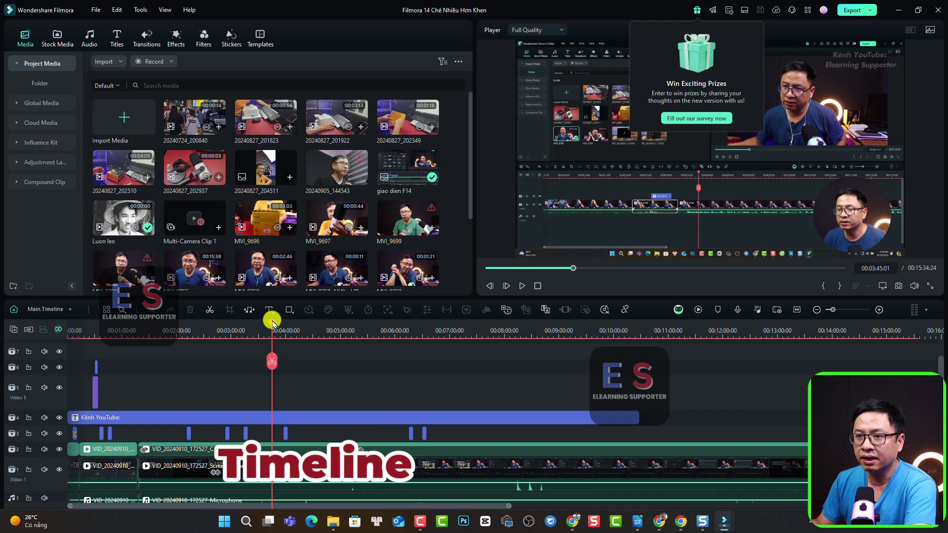
Step: Move the playhead to 00:00:09:19 and select the long "Kênh YouTube:" title clip on video track 4
{"action": "left_click", "coordinate": [75, 333]}
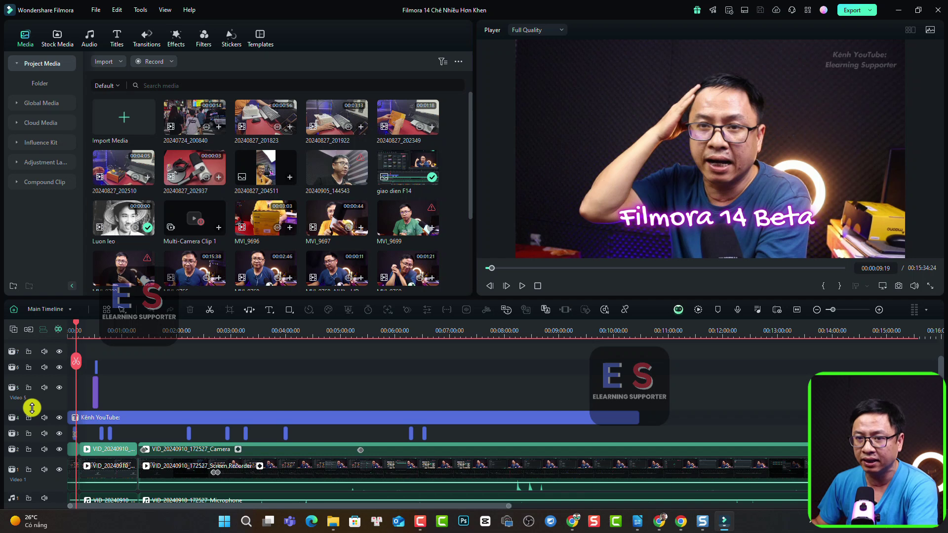
{"action": "scroll", "coordinate": [68, 444], "scroll_direction": "down", "scroll_amount": 3}
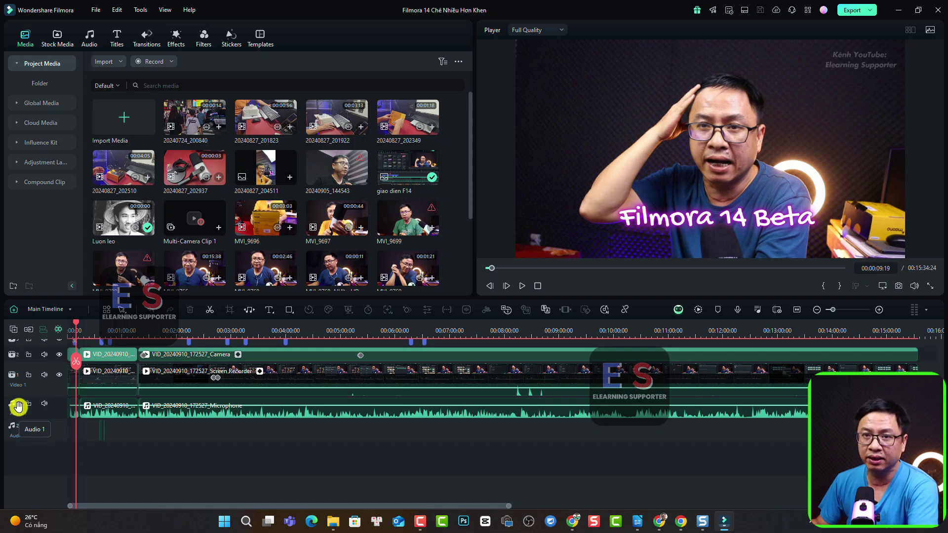
{"action": "scroll", "coordinate": [84, 409], "scroll_direction": "up", "scroll_amount": 3}
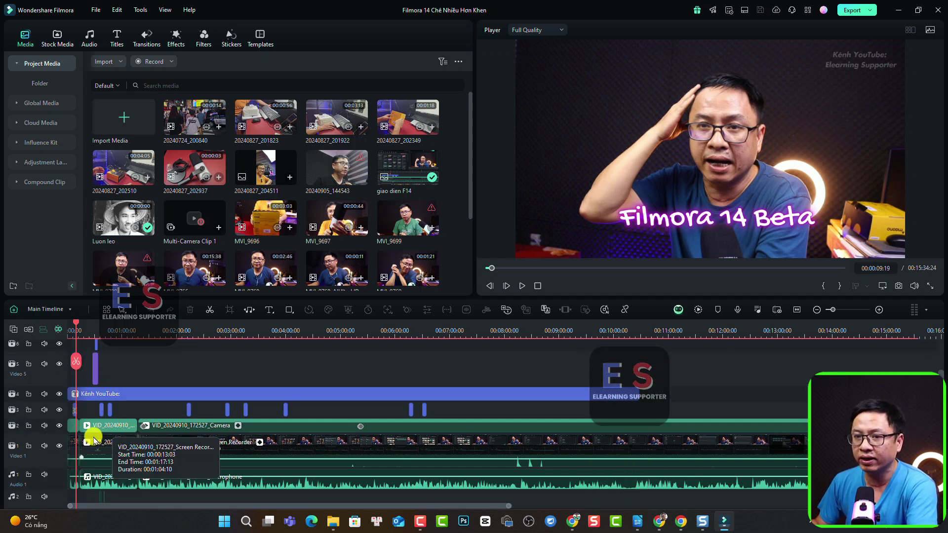
{"action": "left_click", "coordinate": [143, 398]}
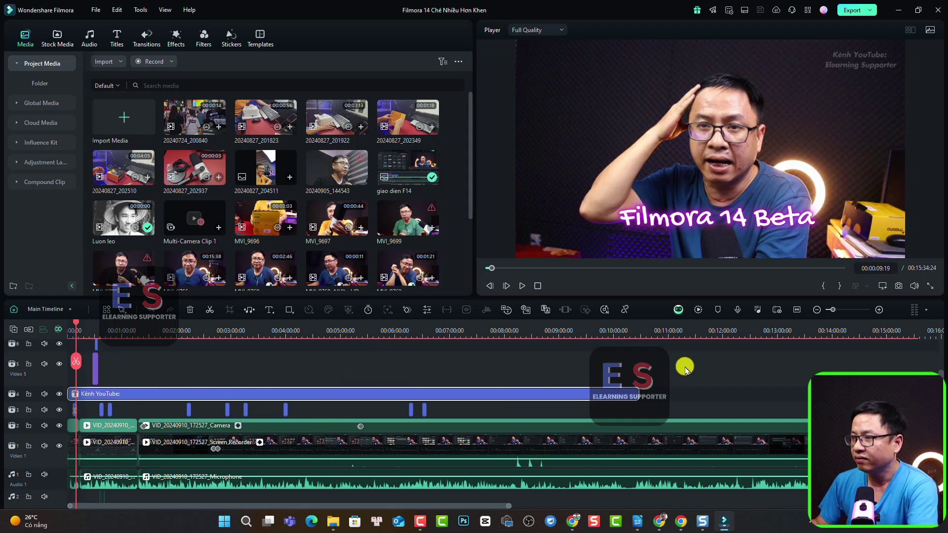
Step: Examine the timeline's clips and tracks at different zoom levels, from the full video length to a closer view
{"action": "left_click", "coordinate": [816, 310]}
{"action": "left_click", "coordinate": [816, 311]}
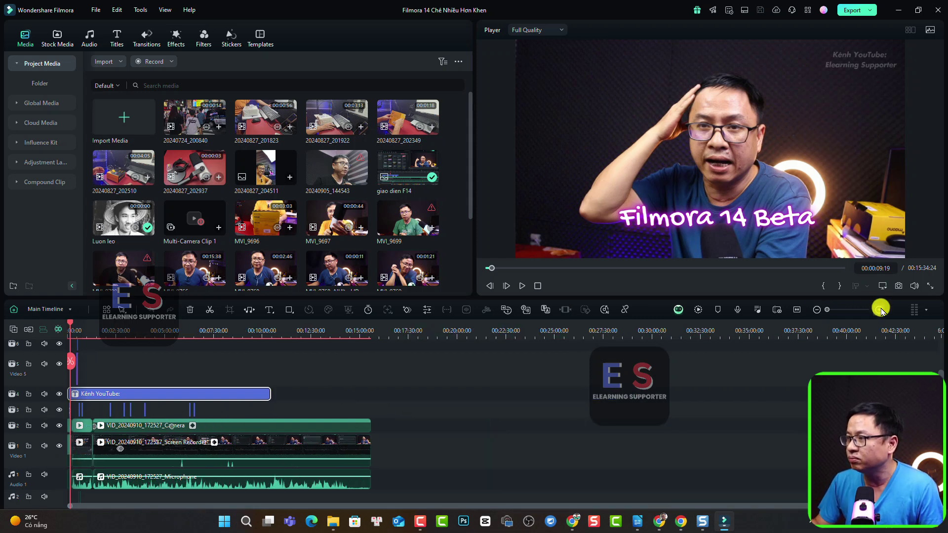
{"action": "left_click", "coordinate": [879, 309]}
{"action": "left_click", "coordinate": [879, 309]}
{"action": "left_click", "coordinate": [816, 310]}
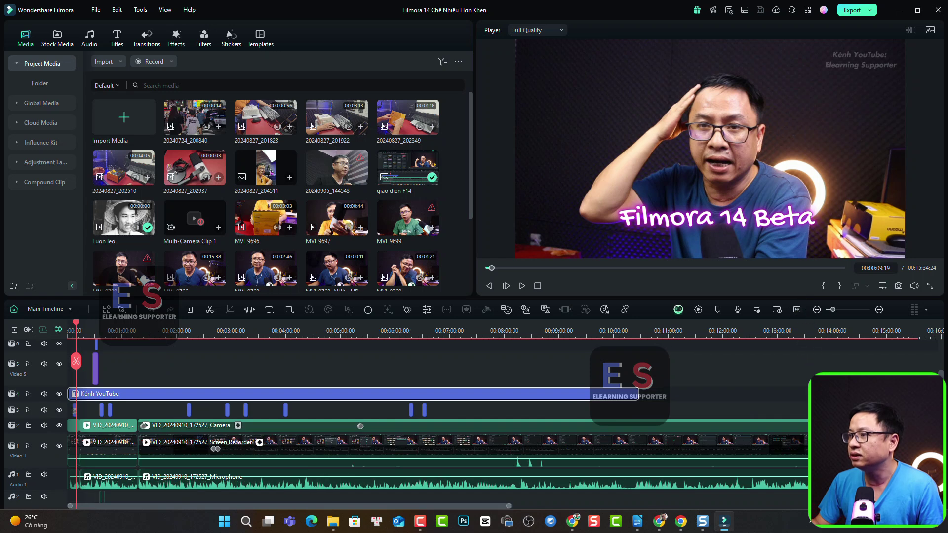
{"action": "scroll", "coordinate": [503, 445], "scroll_direction": "up", "scroll_amount": 1}
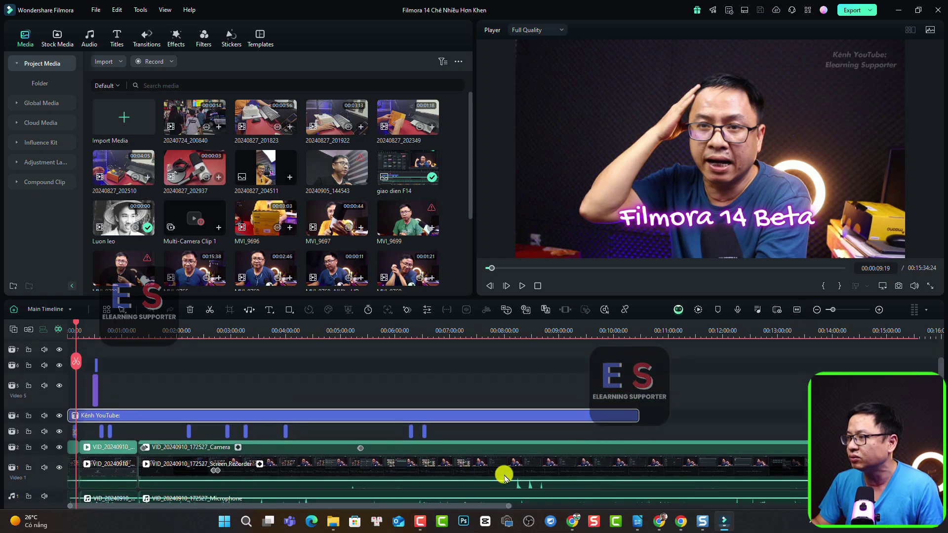
{"action": "left_click_drag", "start_coordinate": [481, 509], "coordinate": [431, 429]}
{"action": "scroll", "coordinate": [431, 430], "scroll_direction": "down", "scroll_amount": 2}
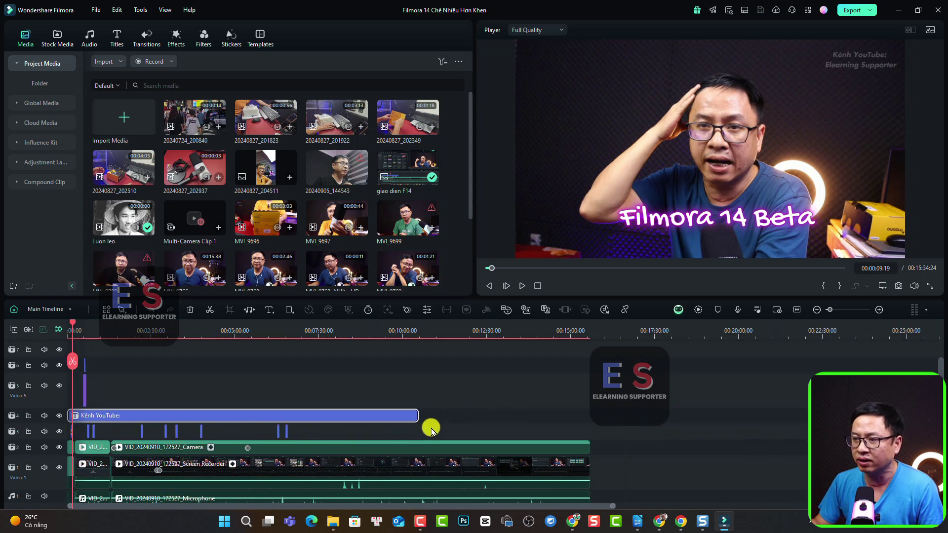
{"action": "scroll", "coordinate": [431, 430], "scroll_direction": "up", "scroll_amount": 3}
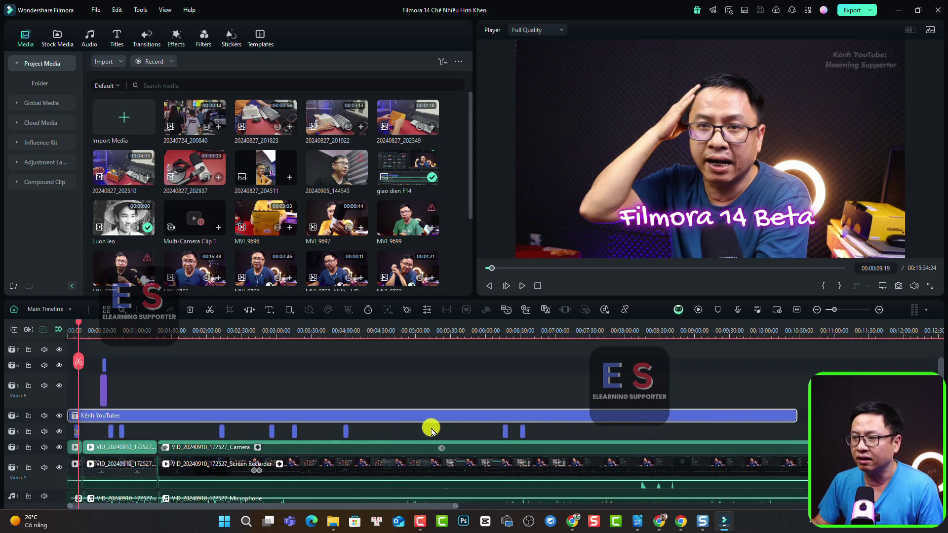
{"action": "scroll", "coordinate": [431, 430], "scroll_direction": "down", "scroll_amount": 1}
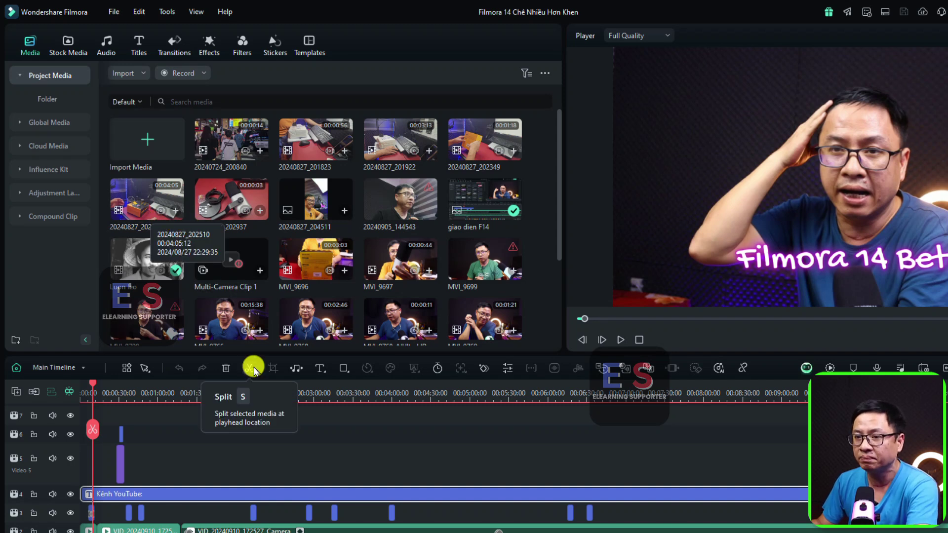
Step: Open the "Kênh YouTube:" title's text properties and change the workspace layout to Default
{"action": "double_click", "coordinate": [249, 494]}
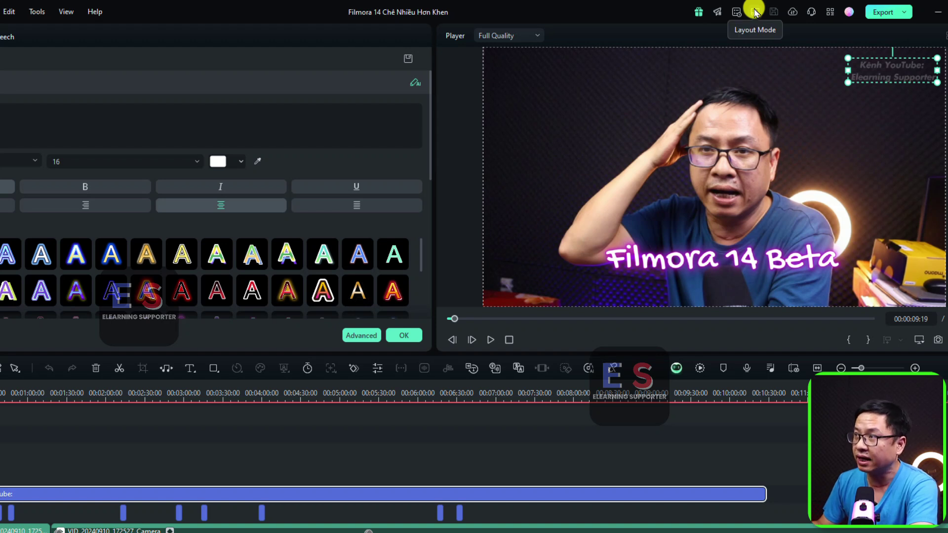
{"action": "left_click", "coordinate": [754, 12]}
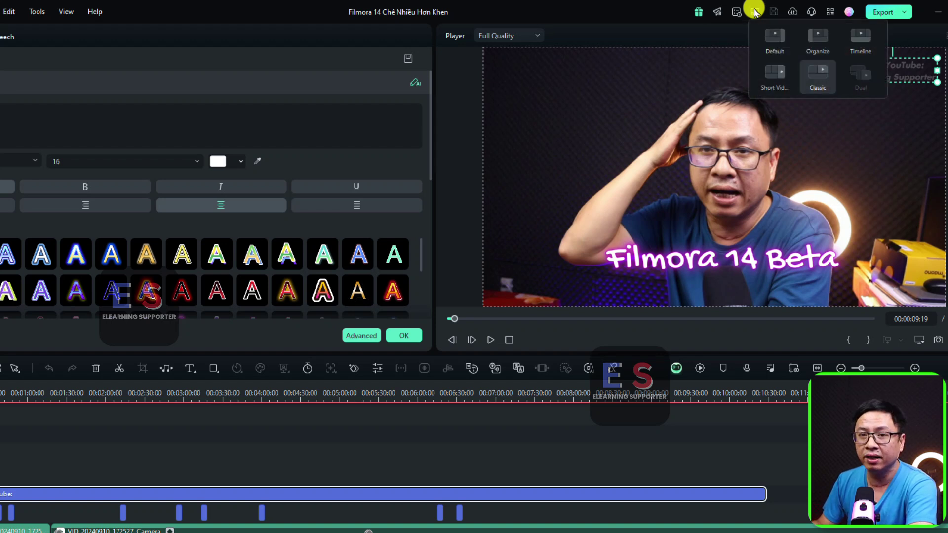
{"action": "left_click", "coordinate": [775, 40]}
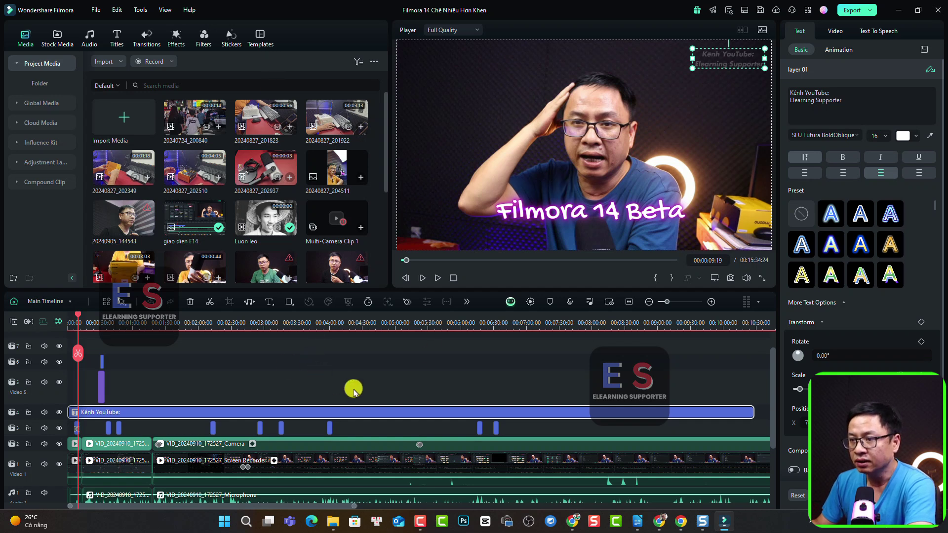
{"action": "scroll", "coordinate": [360, 409], "scroll_direction": "down", "scroll_amount": 2}
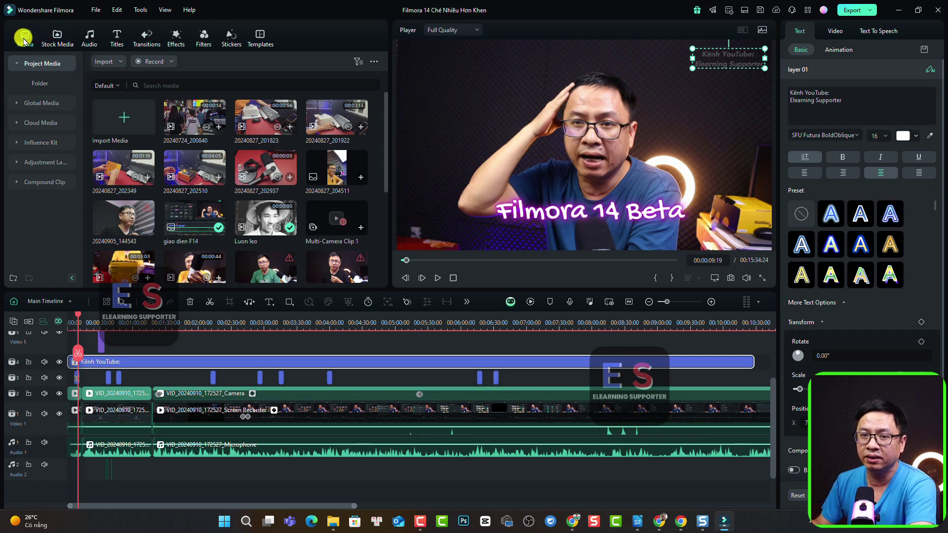
Step: Examine the stock media, audio, titles, transitions, effects, filters, stickers and templates libraries in turn
{"action": "left_click", "coordinate": [55, 43]}
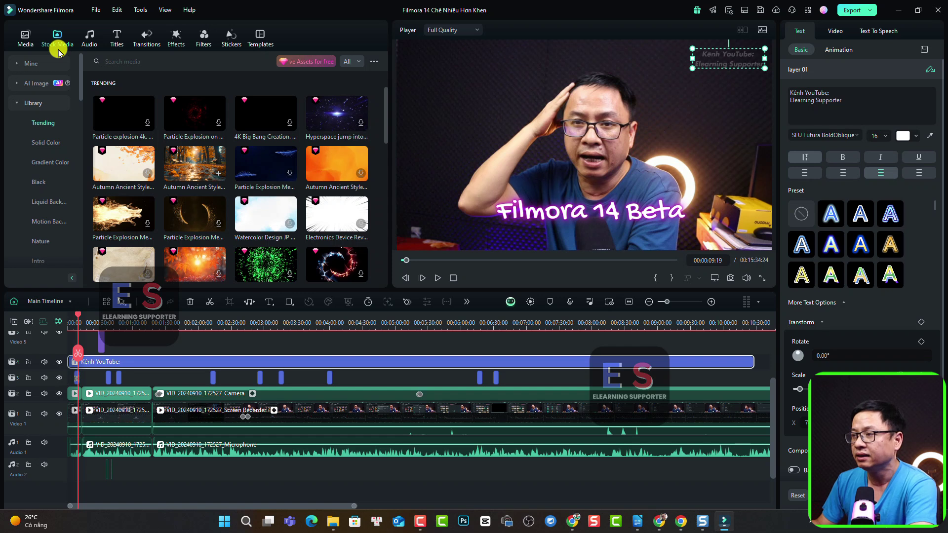
{"action": "left_click", "coordinate": [90, 40]}
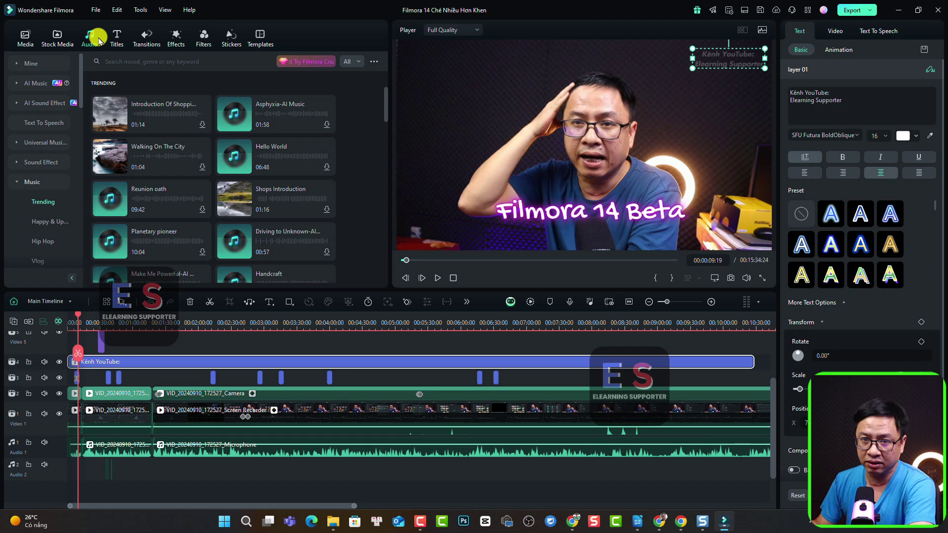
{"action": "left_click", "coordinate": [113, 37]}
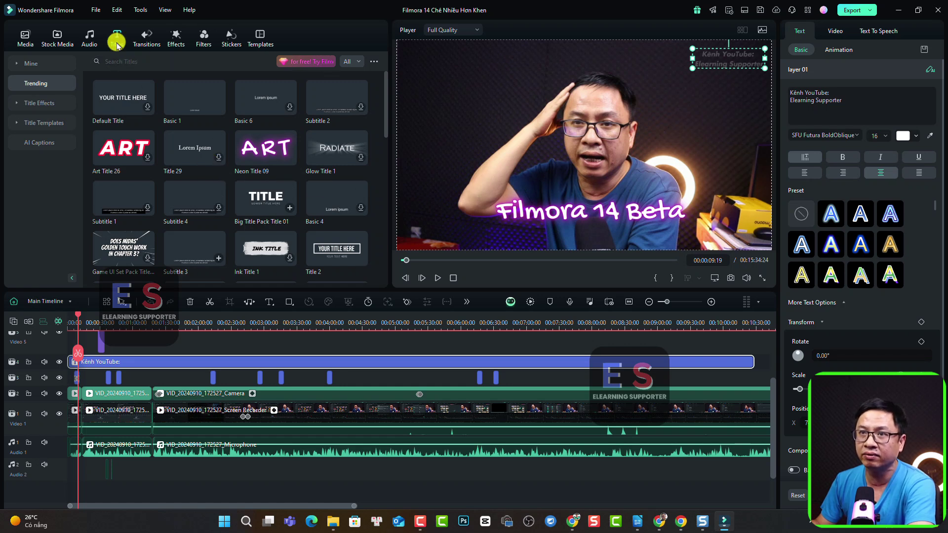
{"action": "left_click", "coordinate": [147, 39]}
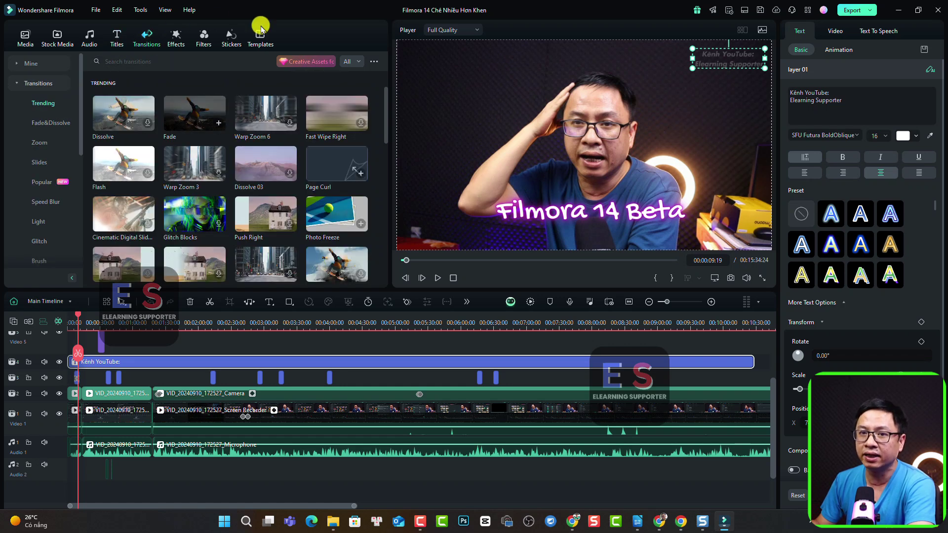
{"action": "left_click", "coordinate": [173, 37]}
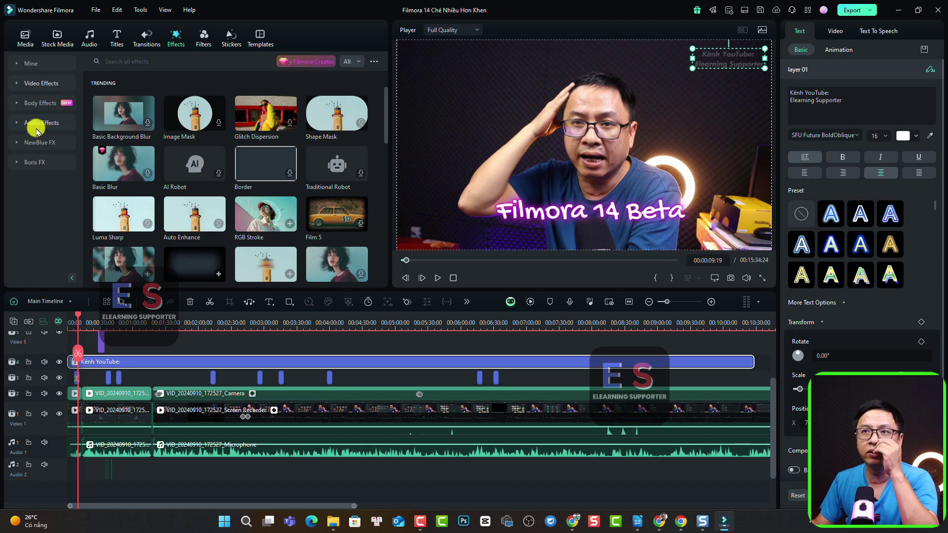
{"action": "left_click", "coordinate": [204, 38]}
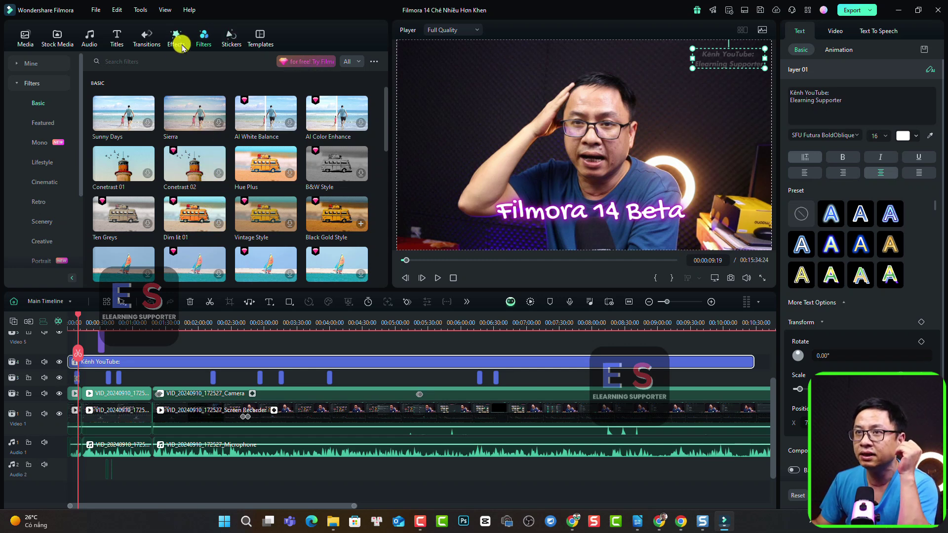
{"action": "left_click", "coordinate": [230, 37]}
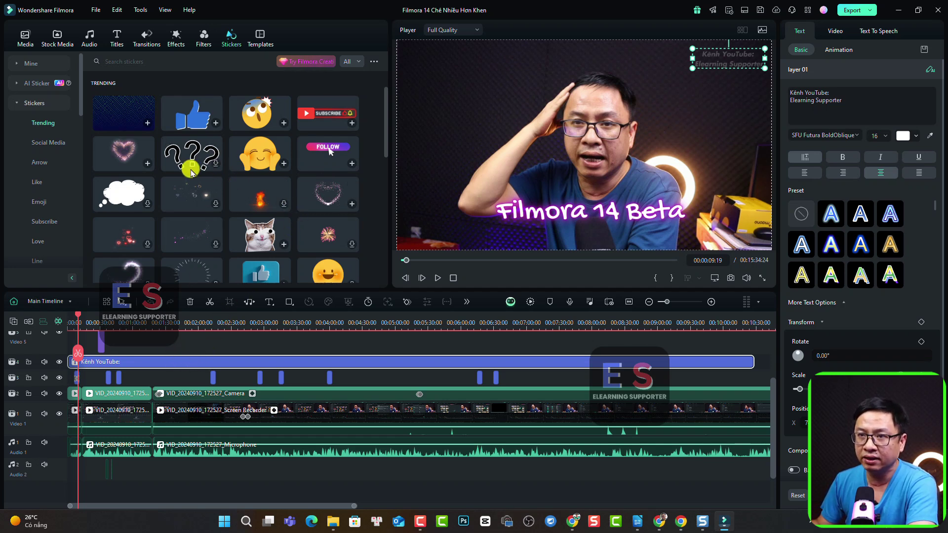
{"action": "left_click", "coordinate": [256, 36]}
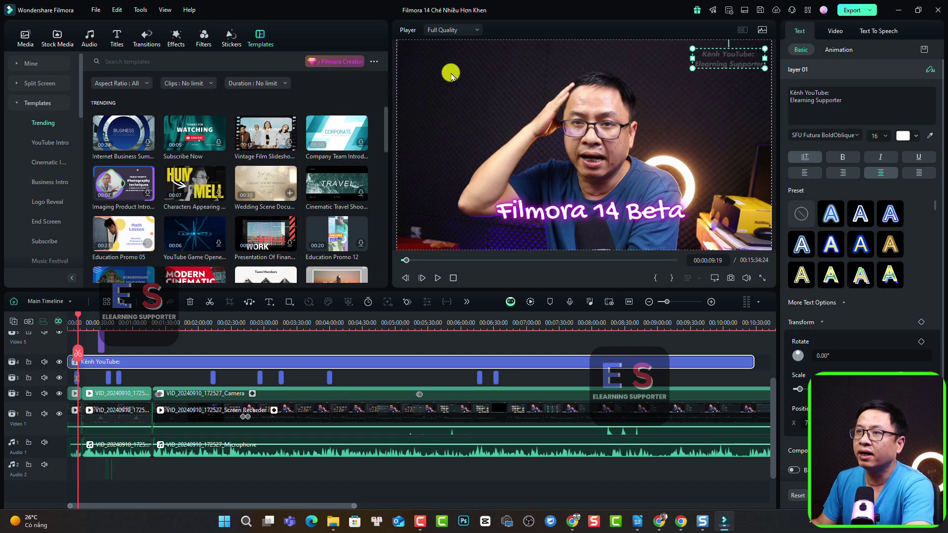
Step: Set the preview playback quality to 1/2 Quality and switch the workspace layout to Classic
{"action": "left_click", "coordinate": [464, 30]}
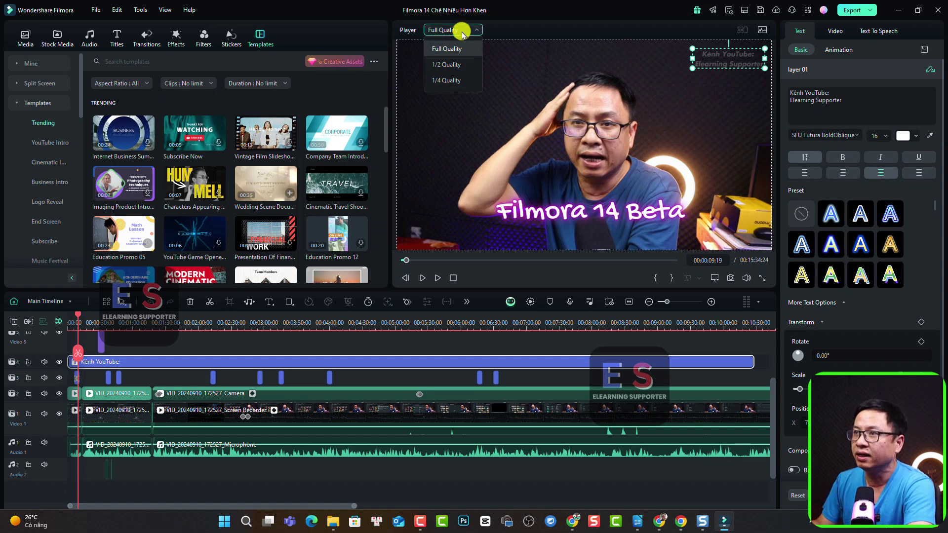
{"action": "left_click", "coordinate": [446, 64]}
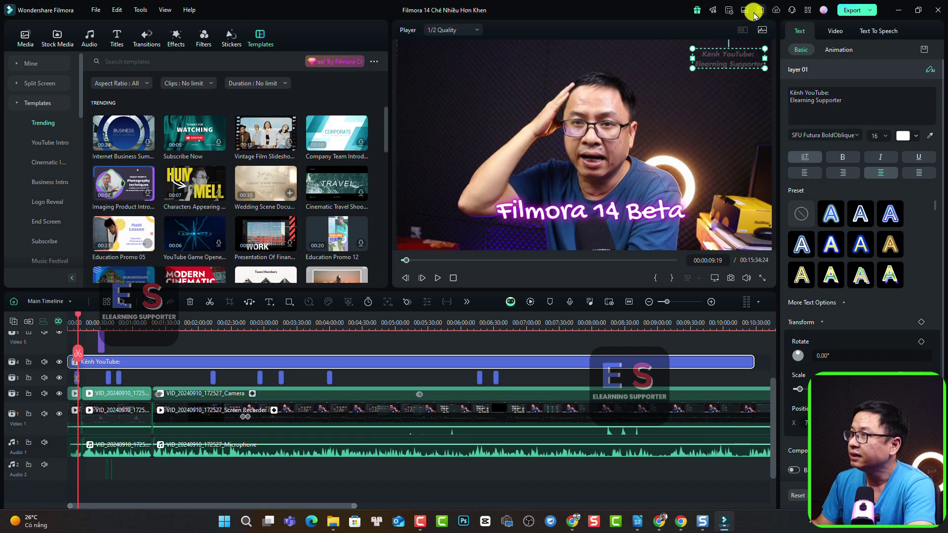
{"action": "left_click", "coordinate": [730, 11]}
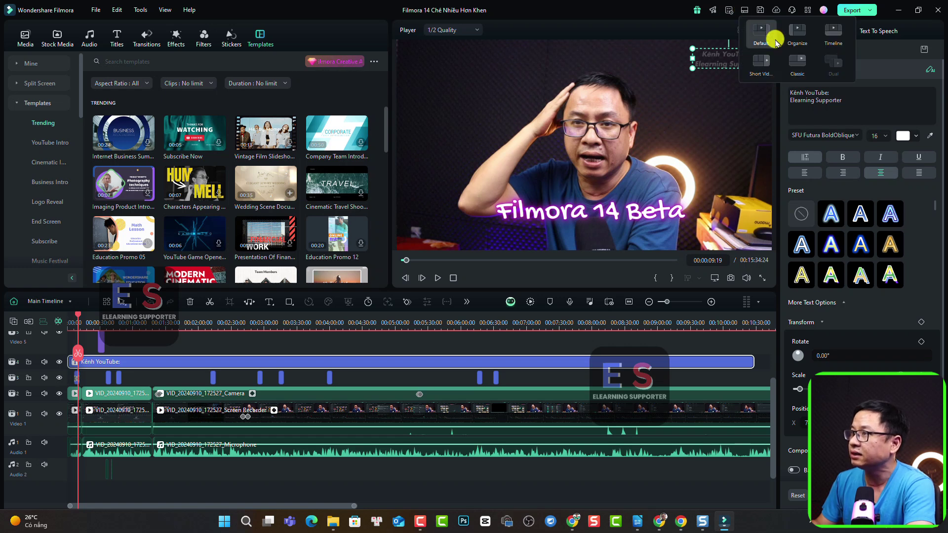
{"action": "left_click", "coordinate": [797, 64]}
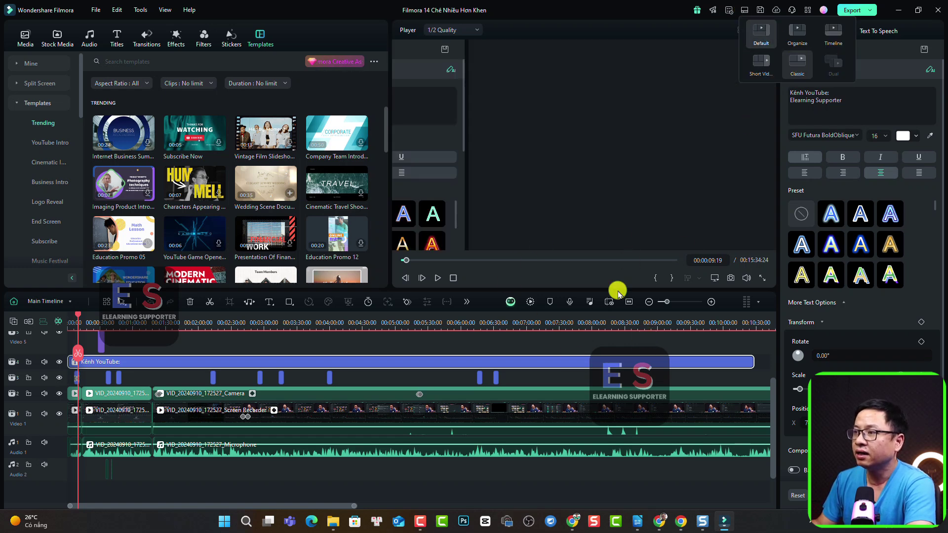
Step: Preview the frame at 00:03:23:05, ending with the playhead at 00:04:29:15
{"action": "left_click", "coordinate": [290, 335]}
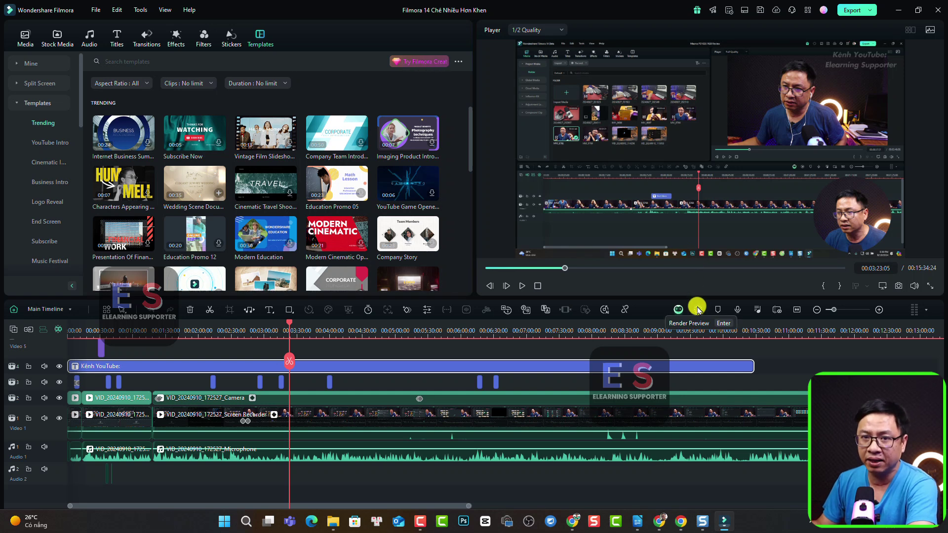
{"action": "left_click", "coordinate": [362, 335]}
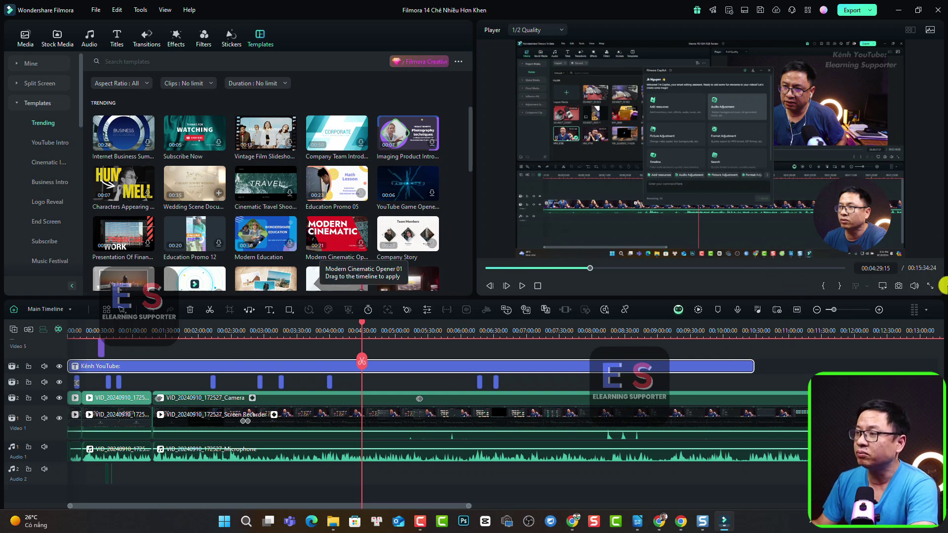
Step: Open the project settings and view the available color space options, leaving the selection as it is
{"action": "left_click", "coordinate": [96, 10]}
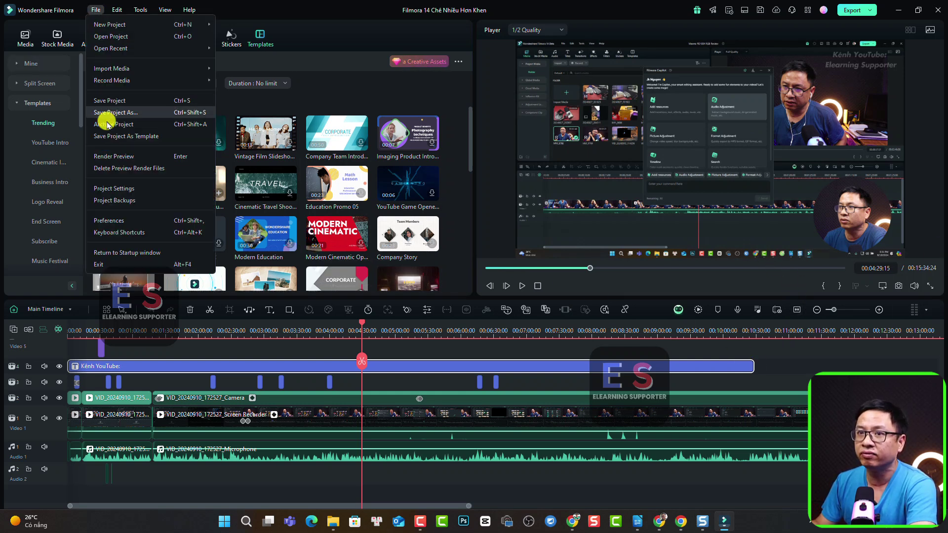
{"action": "left_click", "coordinate": [110, 188]}
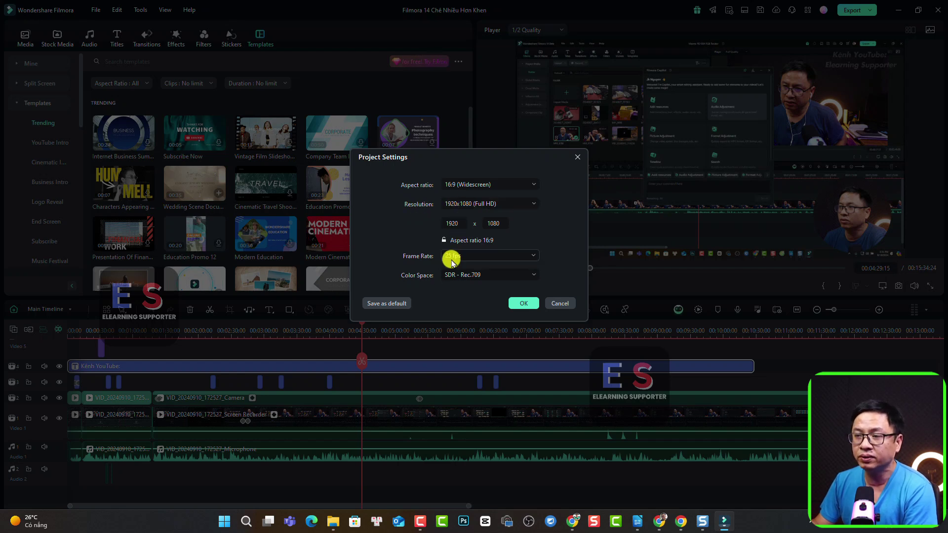
{"action": "left_click", "coordinate": [459, 276]}
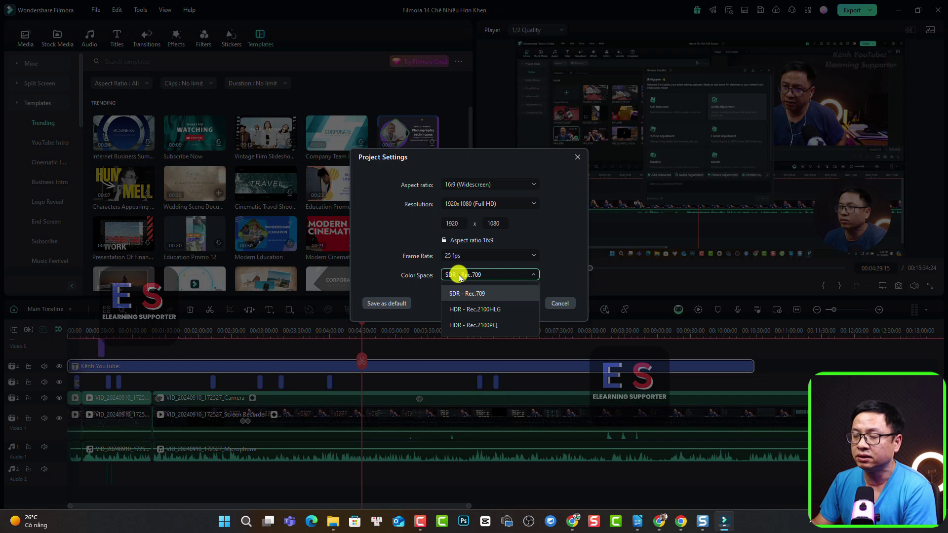
{"action": "left_click", "coordinate": [458, 275]}
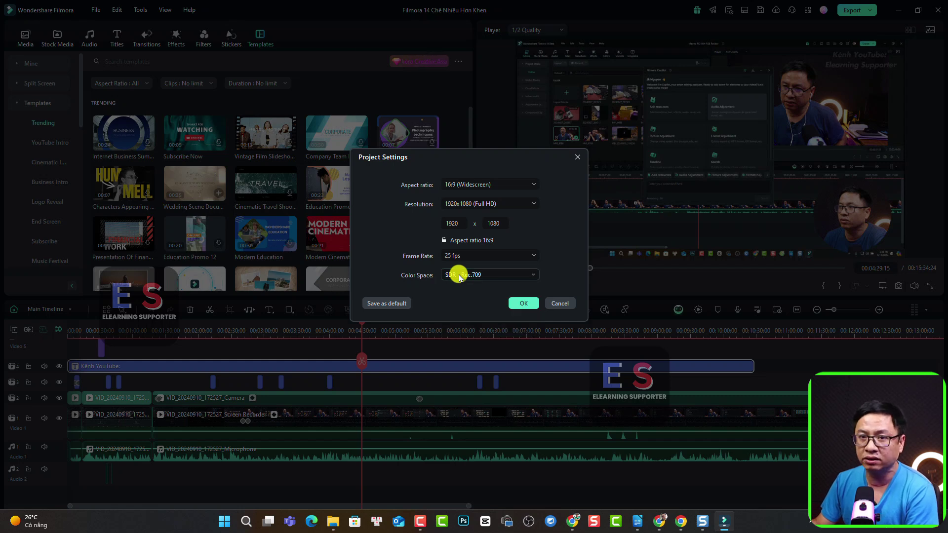